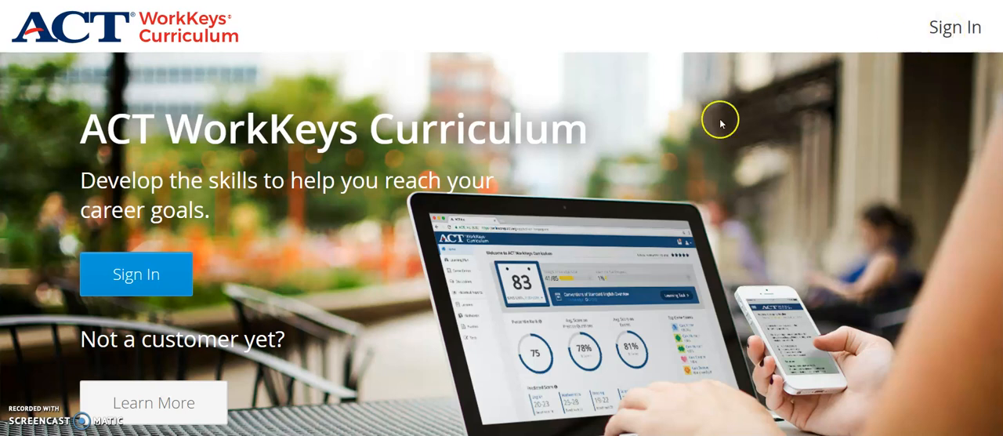
- Sign in to the ACT WorkKeys Curriculum admin account with the saved email and password
click(143, 278)
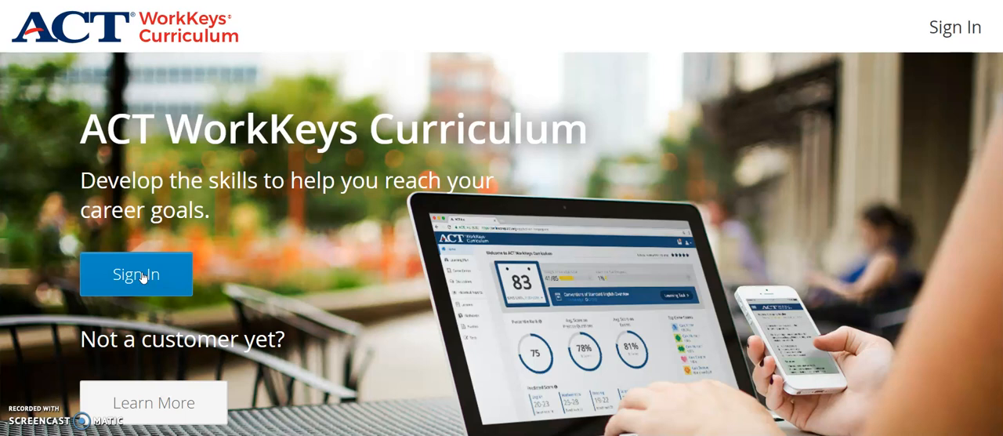
click(147, 255)
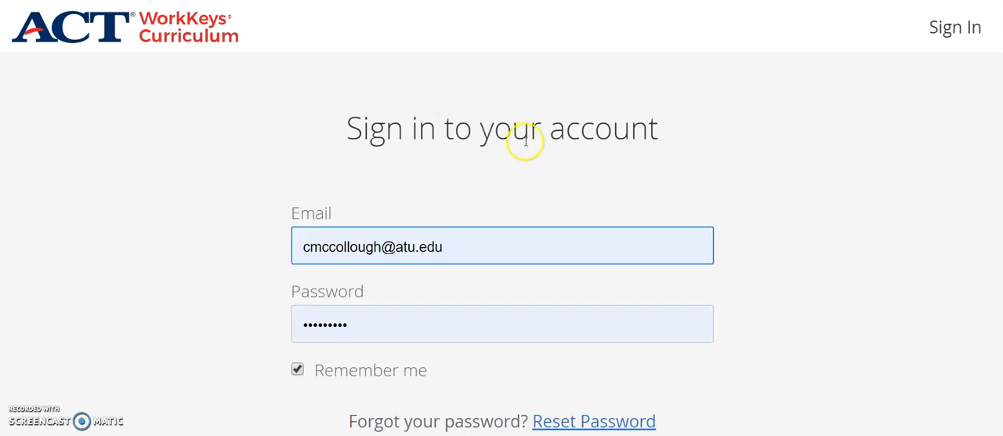
scroll(516, 248, down, 2)
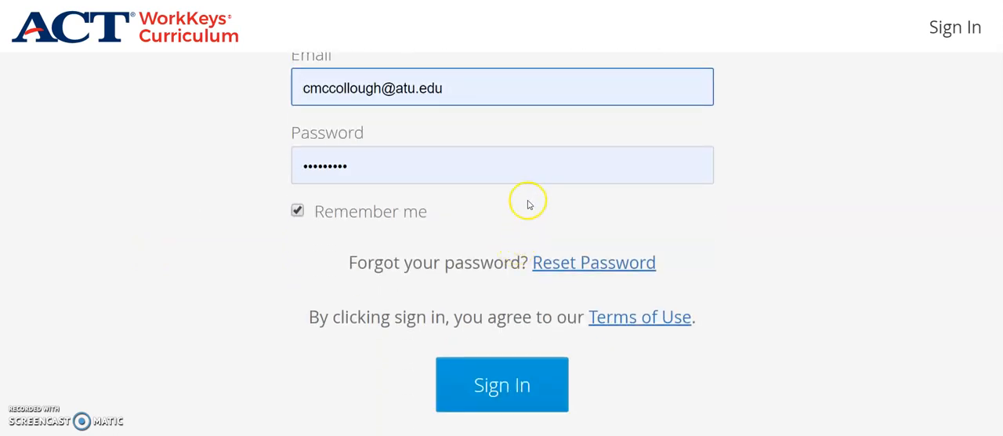
click(502, 386)
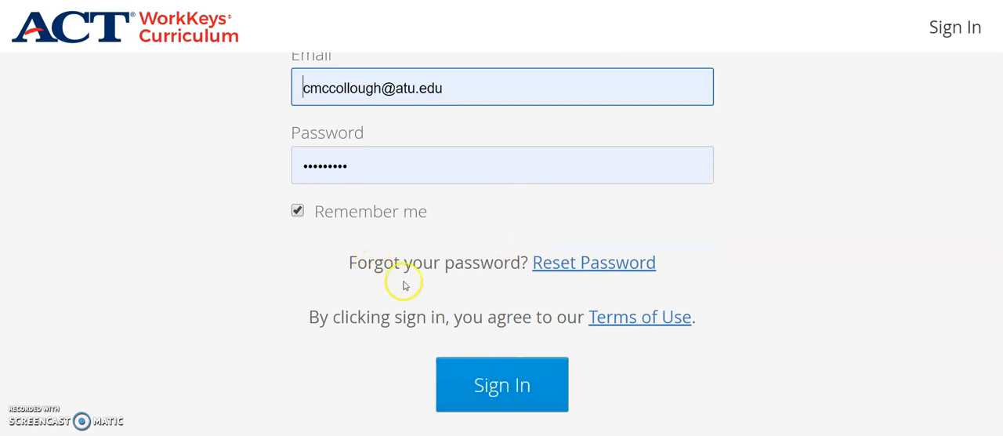
click(531, 390)
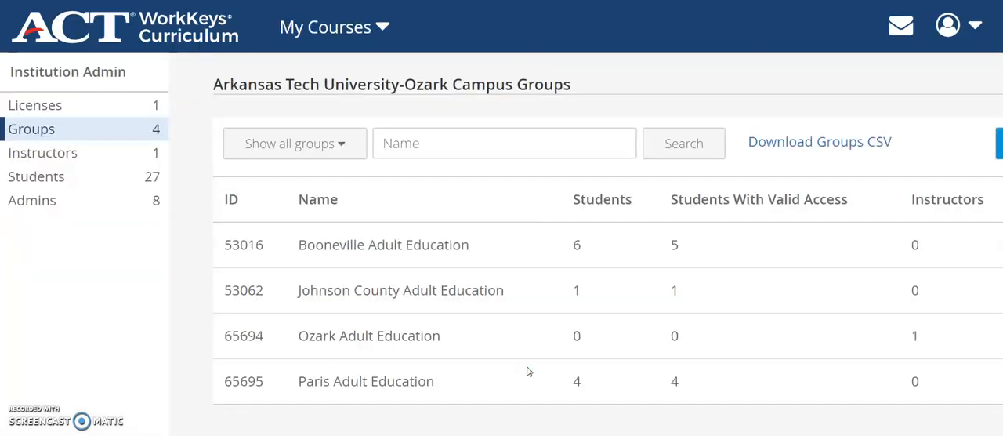
- Switch to the Institution Admin area from the account options and show the institution's groups
click(948, 28)
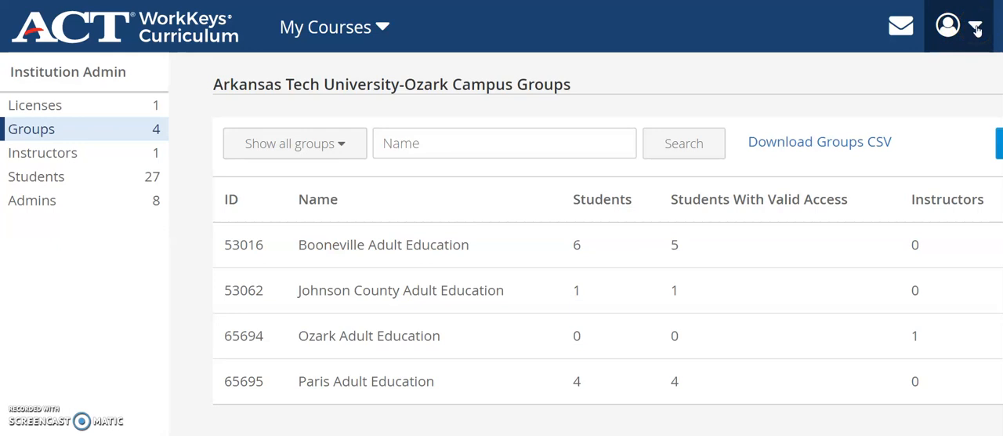
click(977, 27)
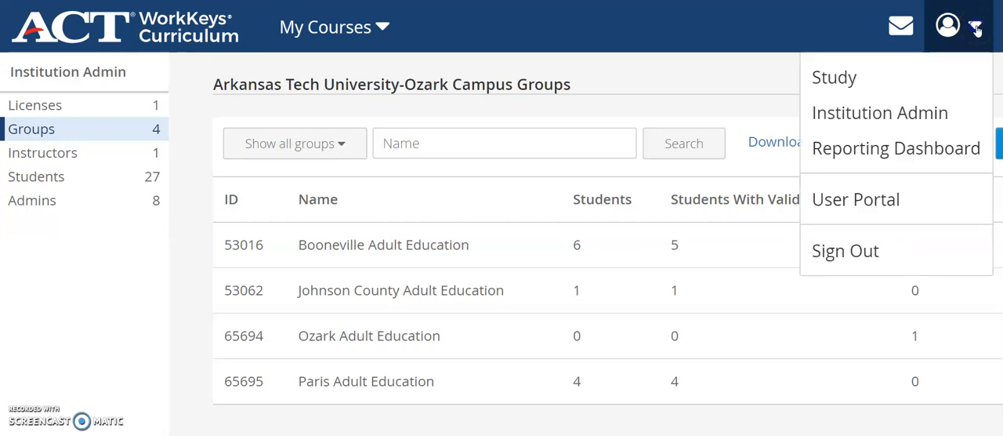
click(868, 123)
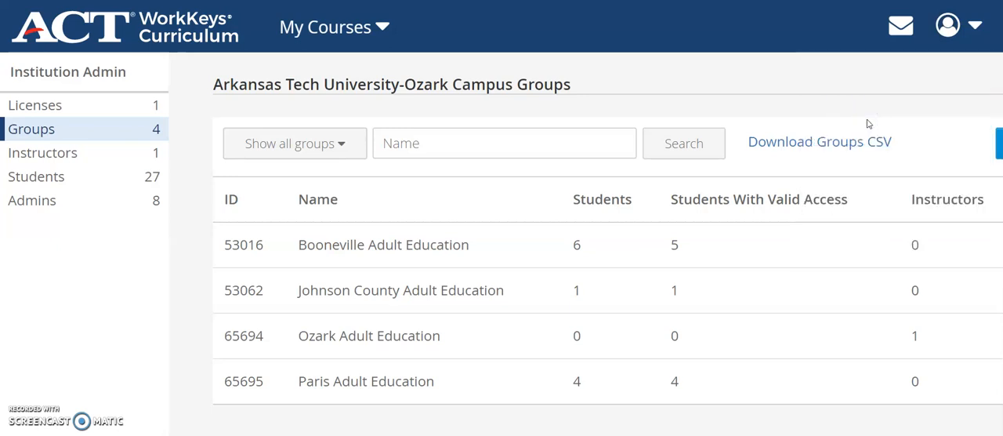
click(860, 106)
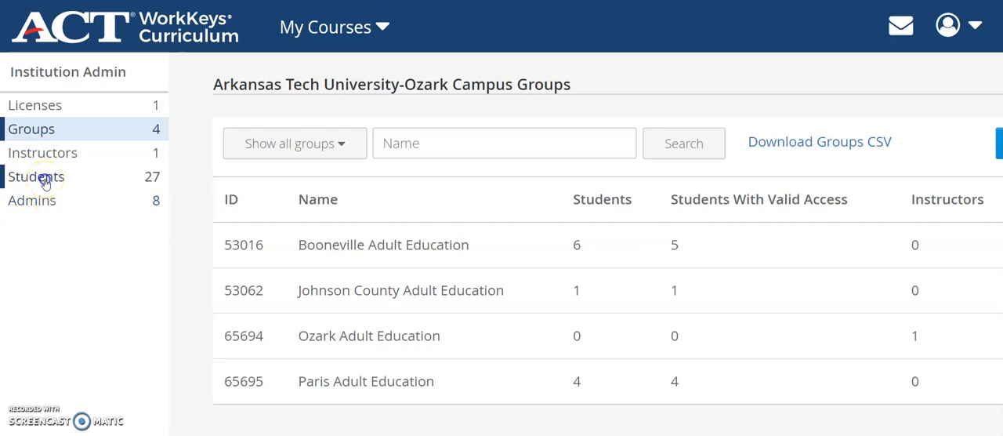
click(45, 135)
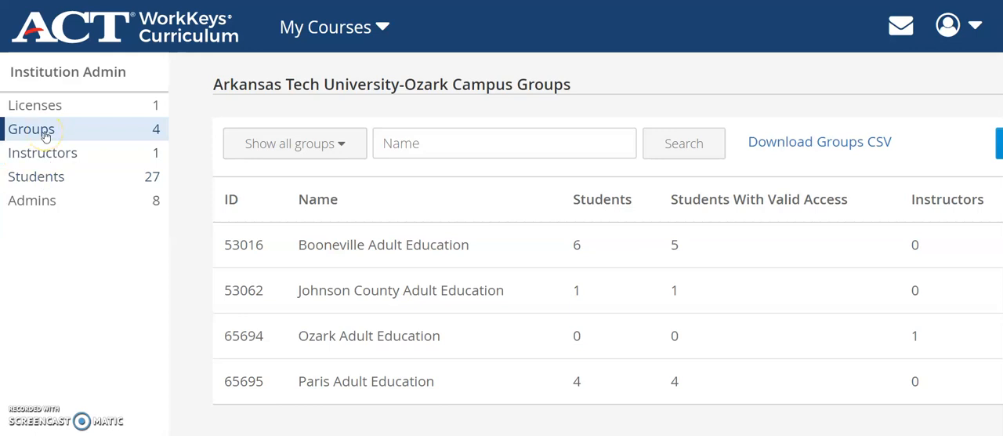
- Show the institution's students and open the record of the pending student added on 04/24/2019
click(58, 179)
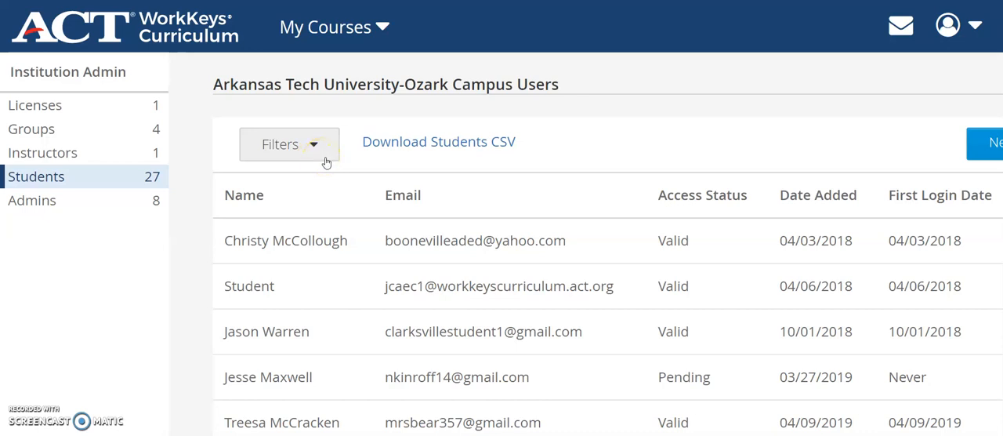
scroll(326, 162, down, 2)
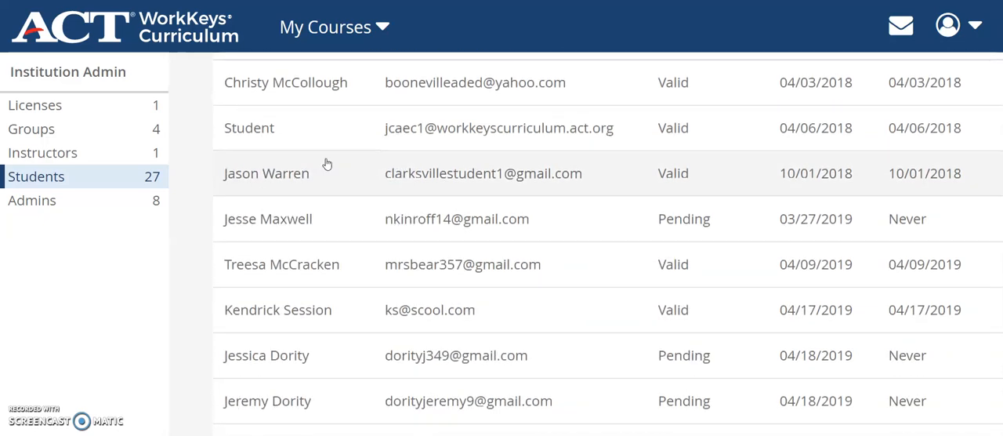
scroll(326, 162, up, 1)
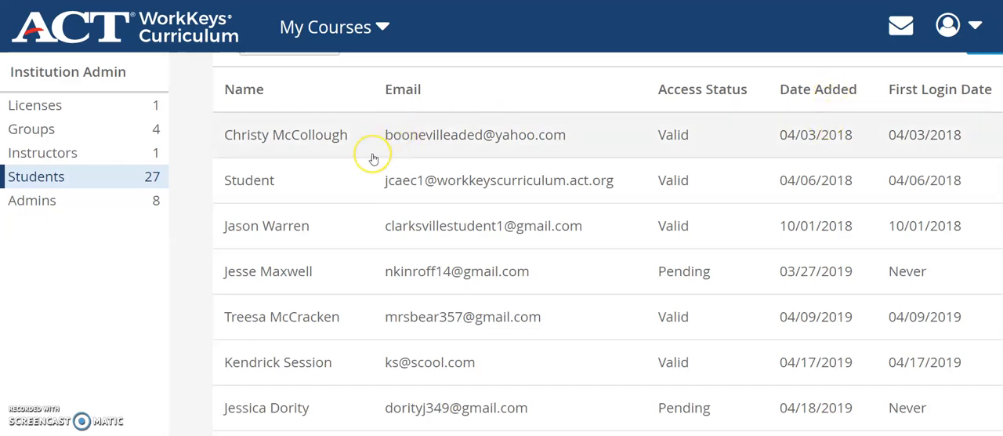
scroll(374, 159, down, 2)
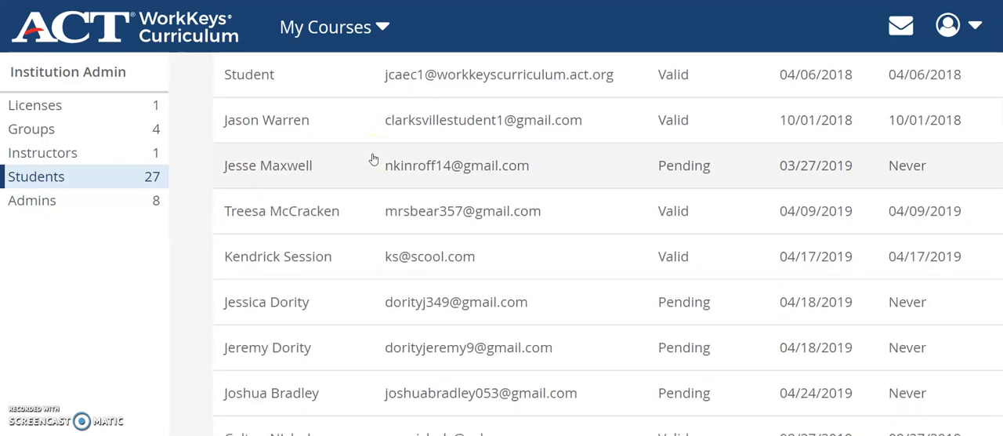
scroll(375, 158, down, 1)
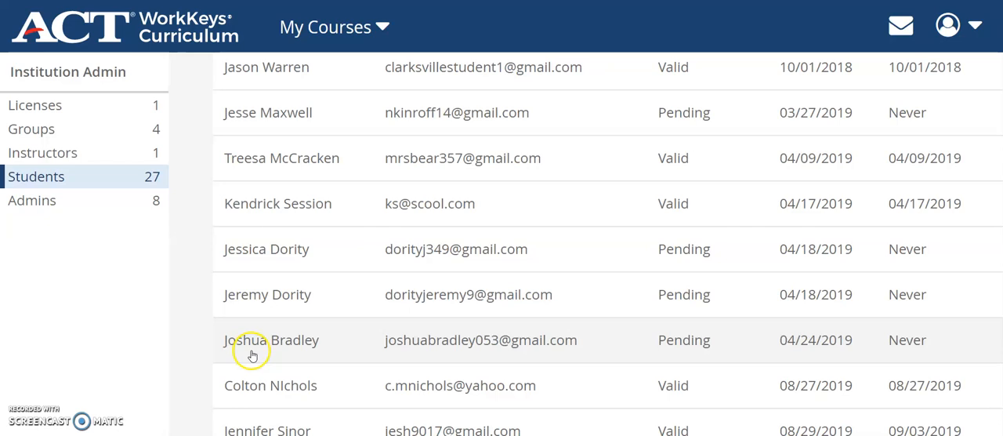
drag(266, 342, 244, 346)
click(244, 345)
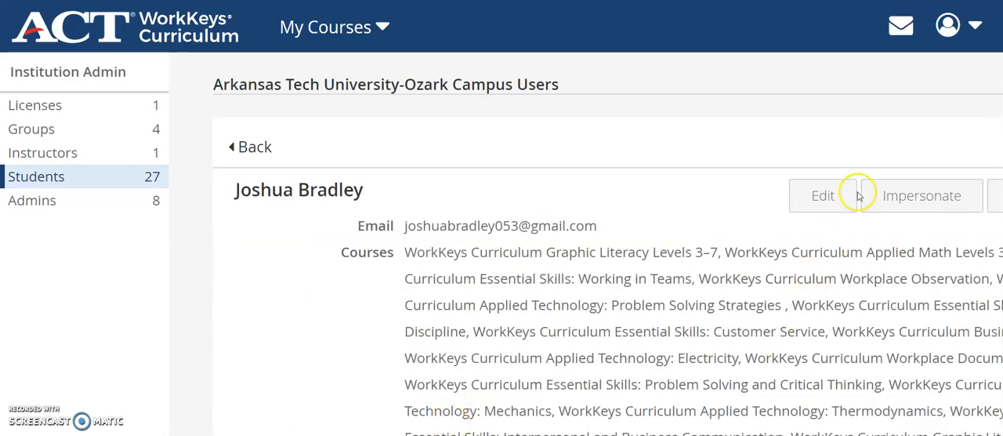
- Examine the edit form for the student's name, email and password, and leave it without saving
scroll(587, 256, right, 2)
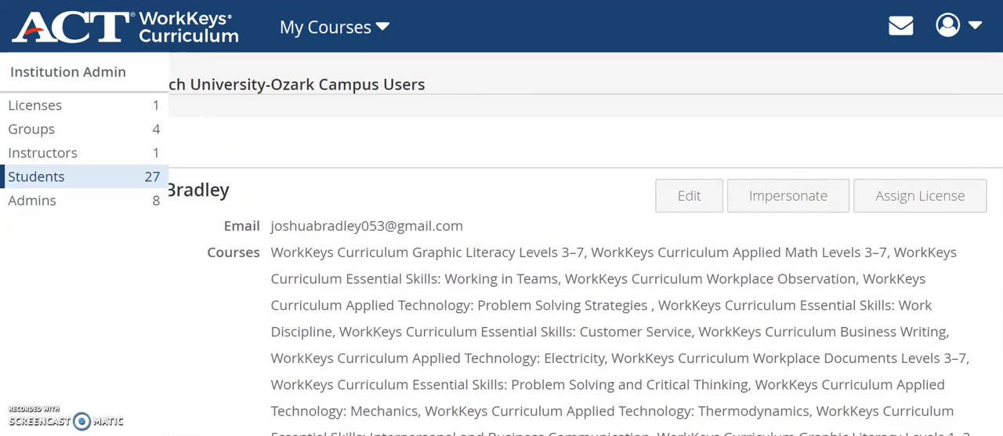
click(682, 196)
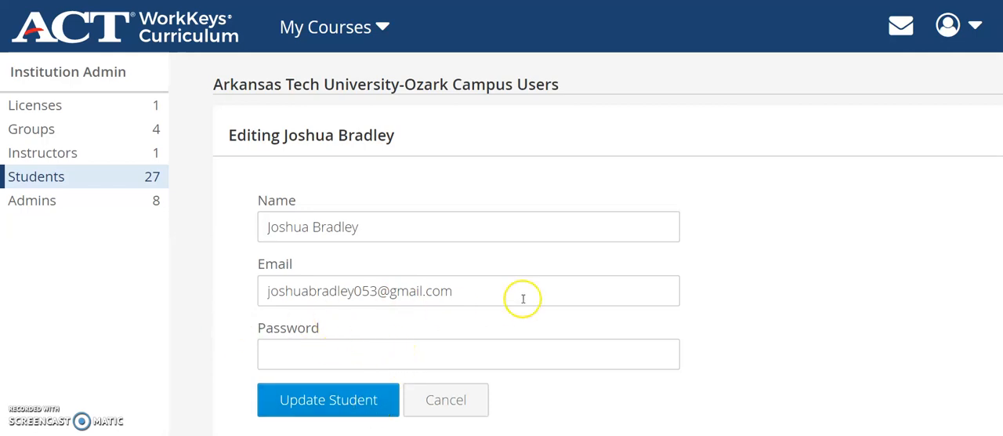
scroll(522, 302, down, 2)
scroll(522, 303, down, 1)
scroll(523, 303, up, 1)
click(443, 304)
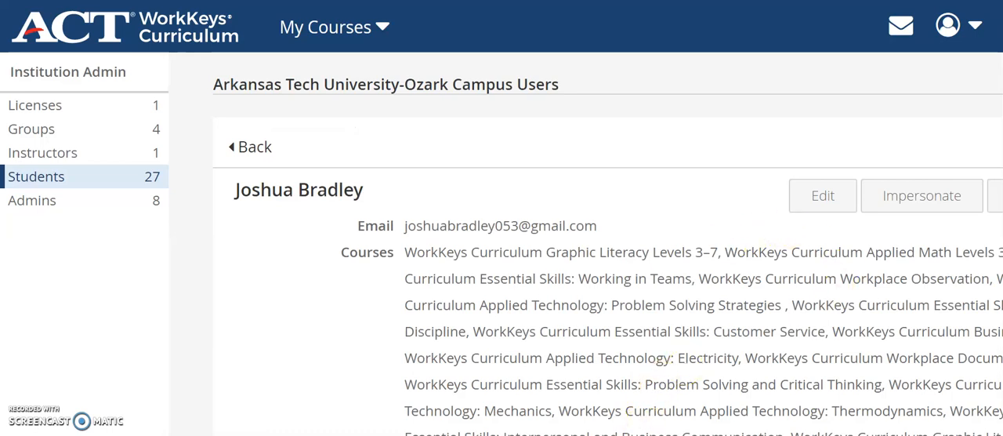
- Impersonate the student from the student record and confirm logging in as that student
scroll(586, 256, right, 2)
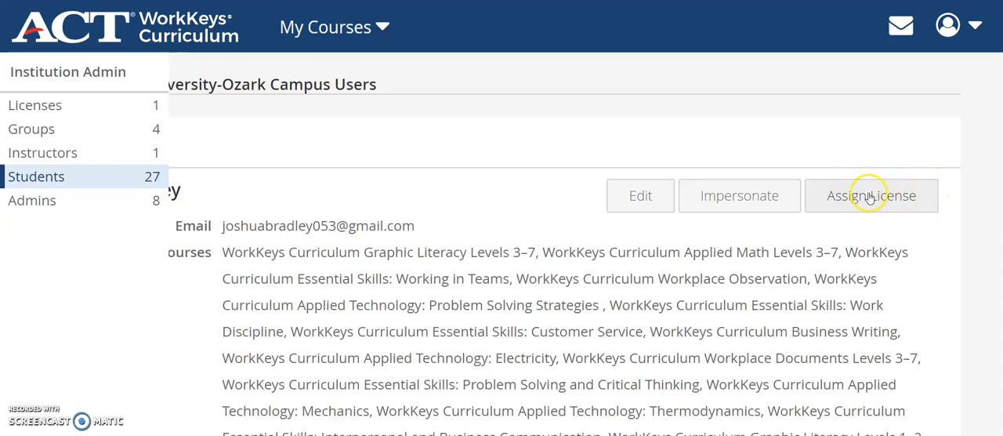
click(725, 200)
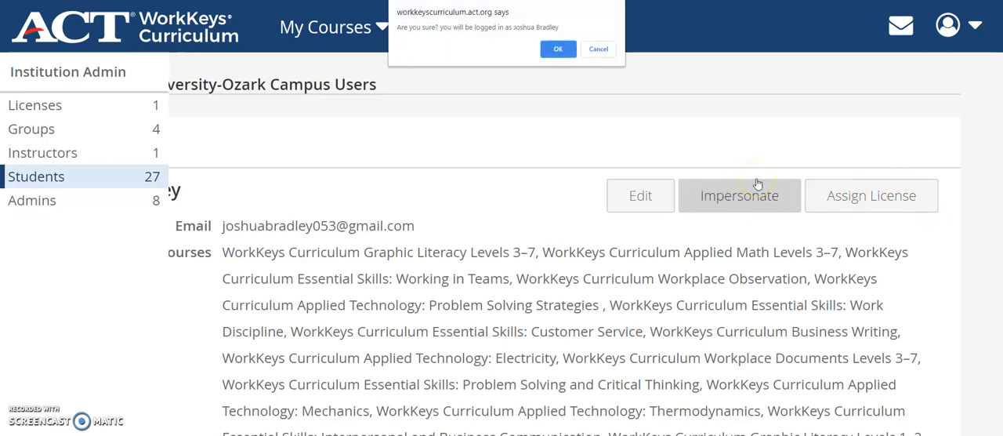
click(559, 48)
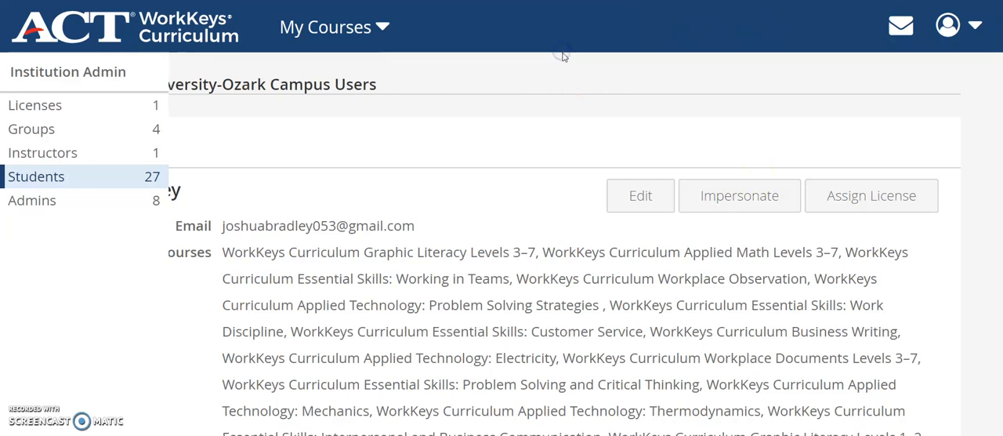
click(556, 40)
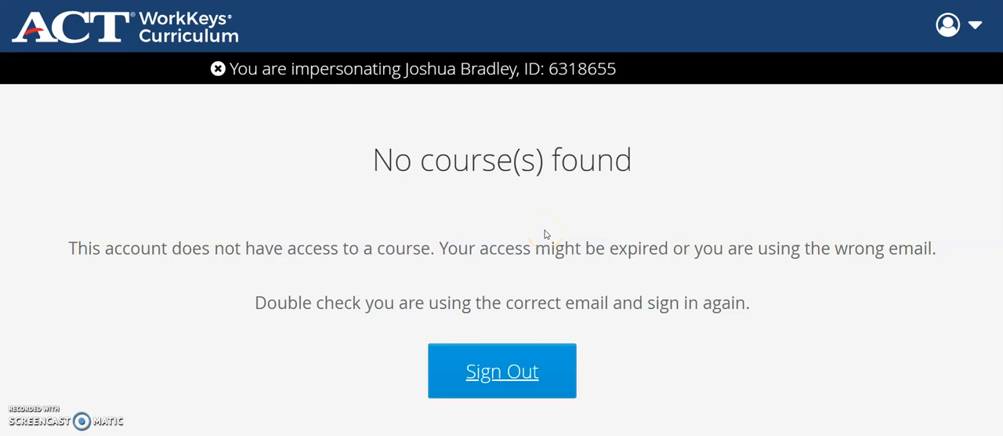
- Sign out of the impersonated student account and sign back in to the admin account with the saved credentials
click(513, 373)
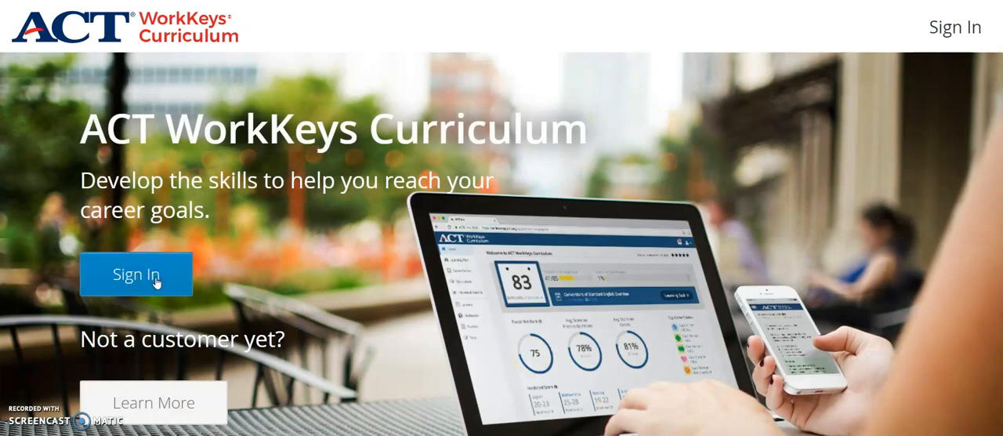
click(155, 282)
scroll(470, 359, down, 3)
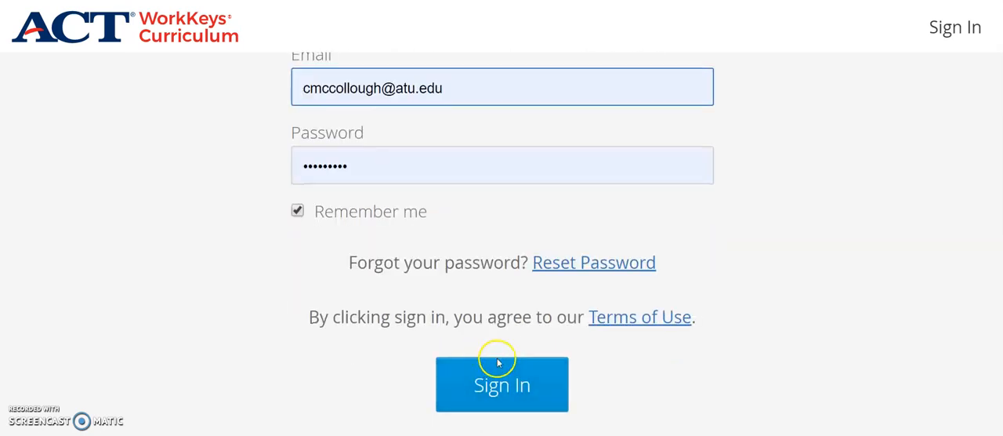
click(490, 360)
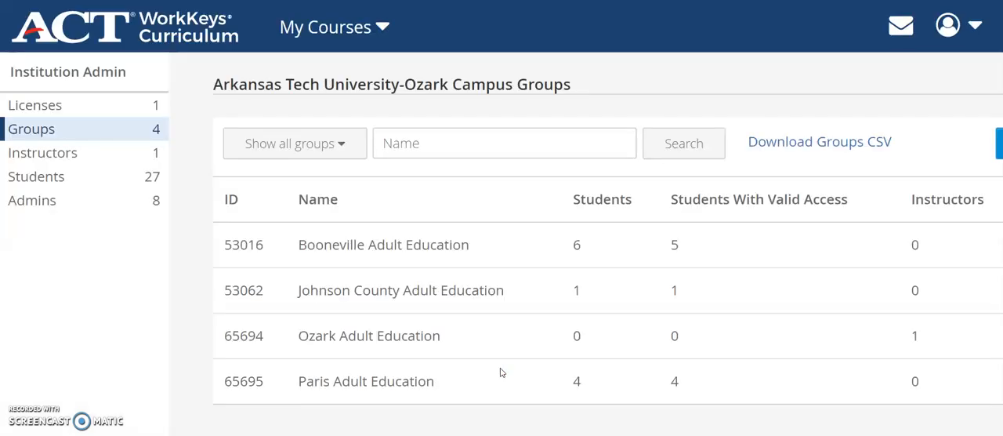
- Show the institution's students again and enter a student's full name as the name filter
click(64, 185)
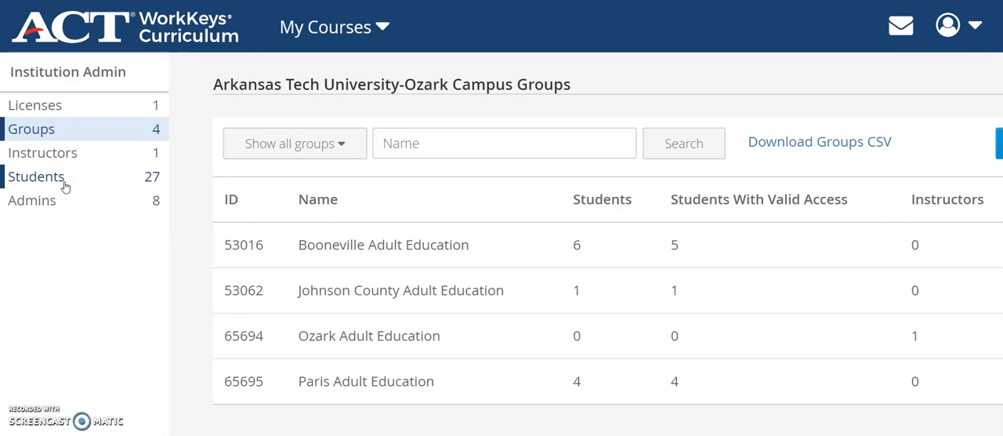
click(64, 185)
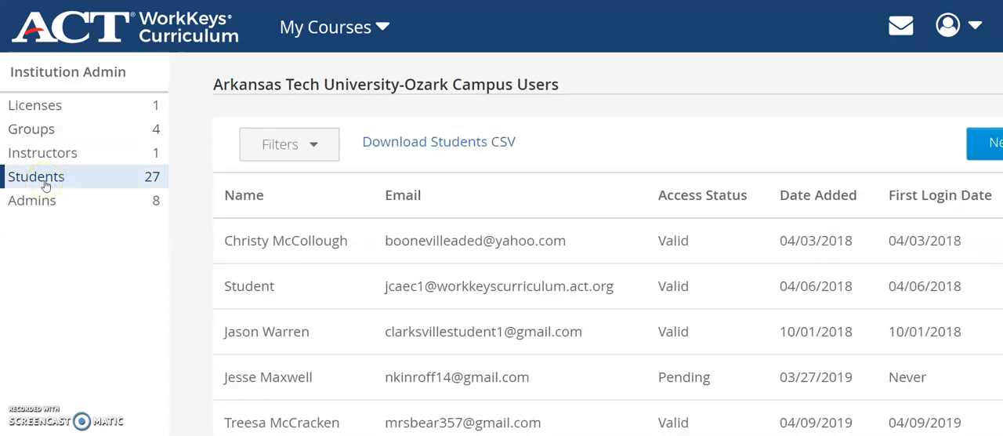
click(316, 145)
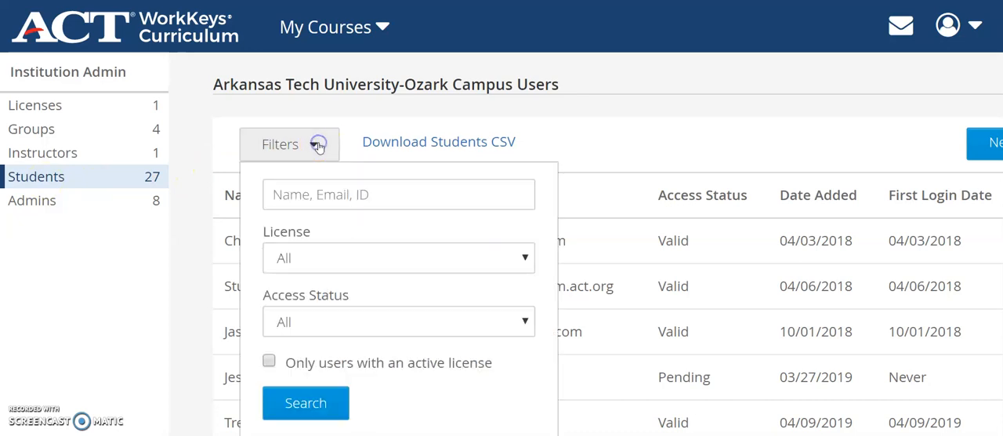
click(339, 195)
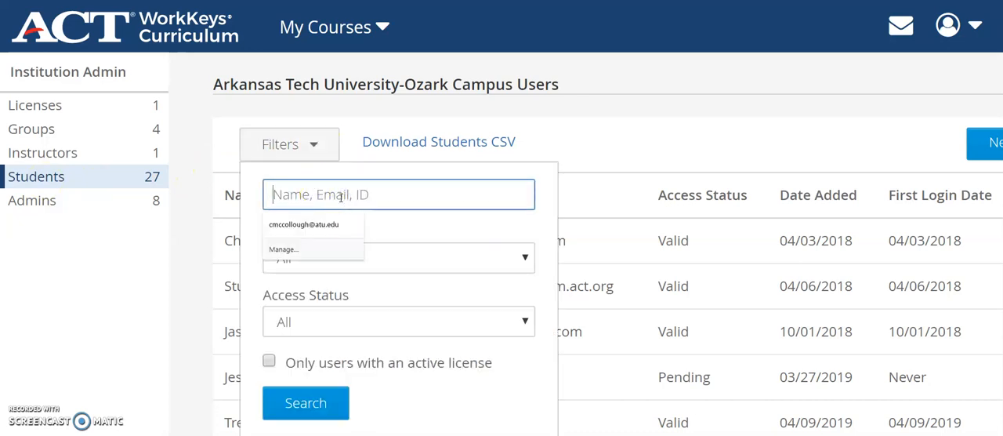
text(Terr)
key(BackSpace)
key(BackSpace)
key(BackSpace)
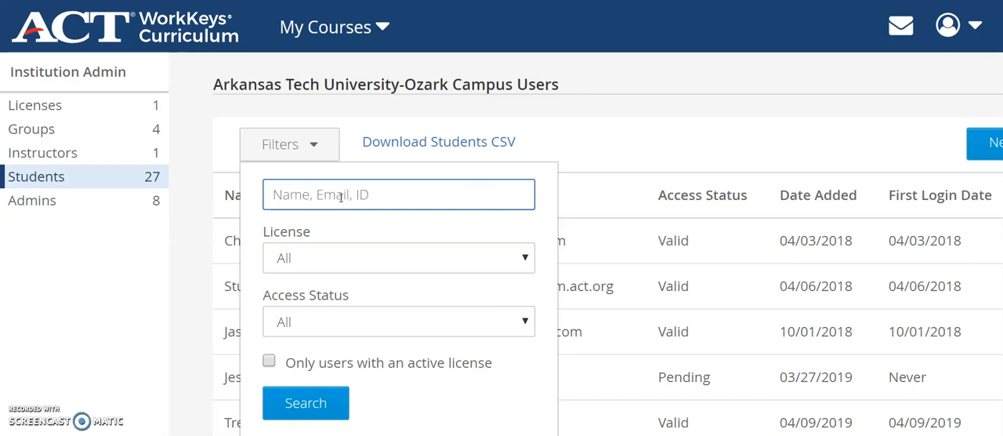
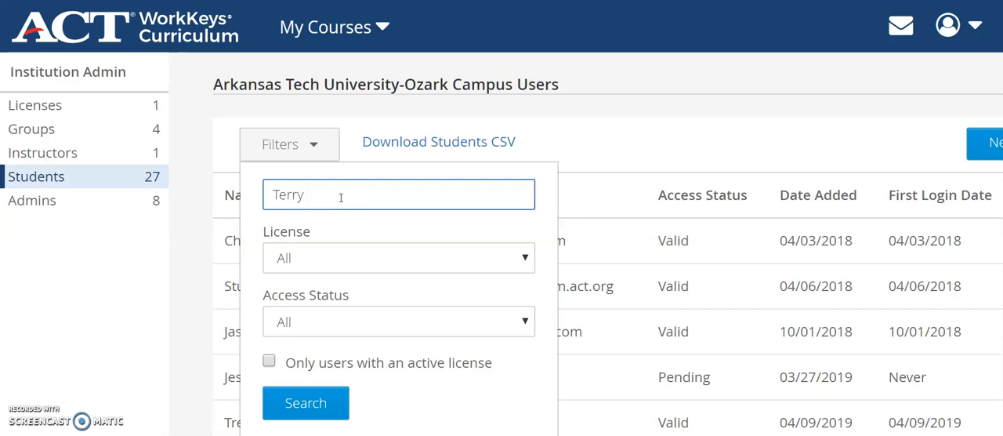
- Keep the access status filter at All and run the student search
click(314, 320)
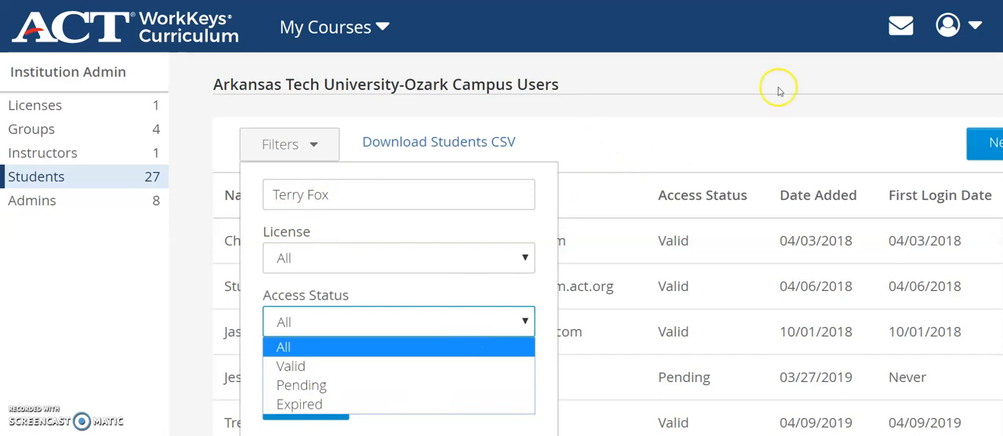
click(290, 323)
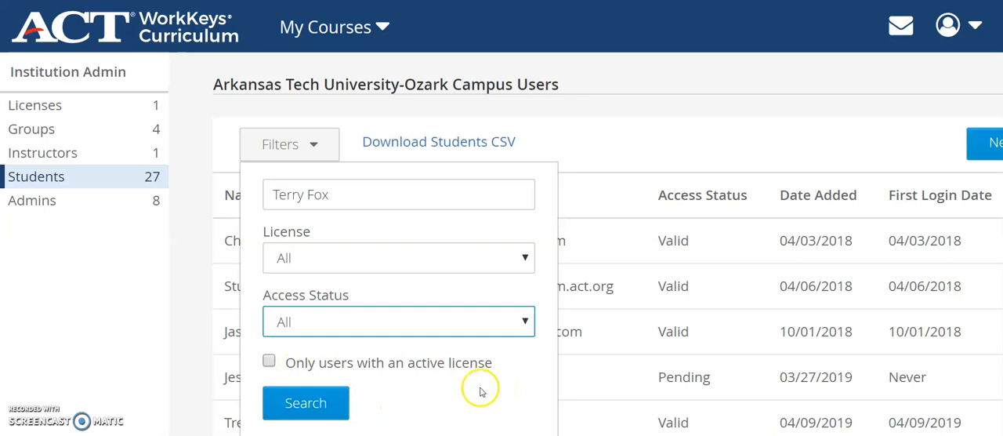
click(302, 402)
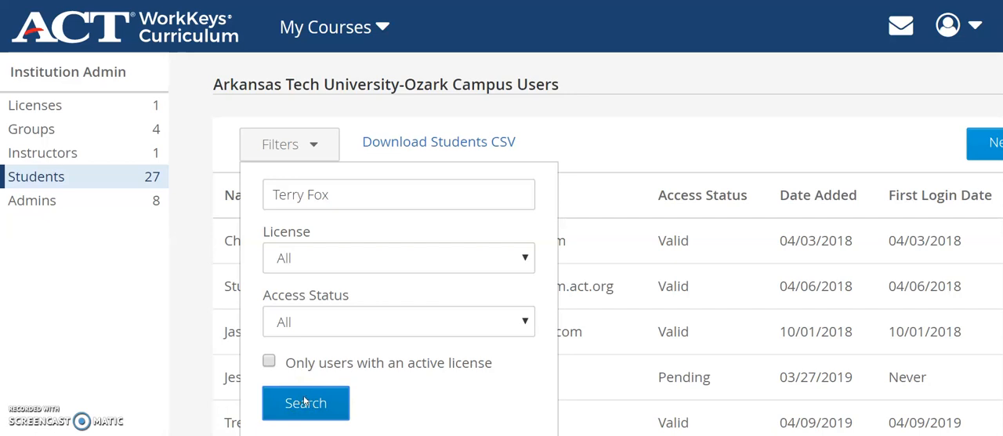
- Run the filtered student search and check the student's access status, date added, first login date and expiration date
click(306, 402)
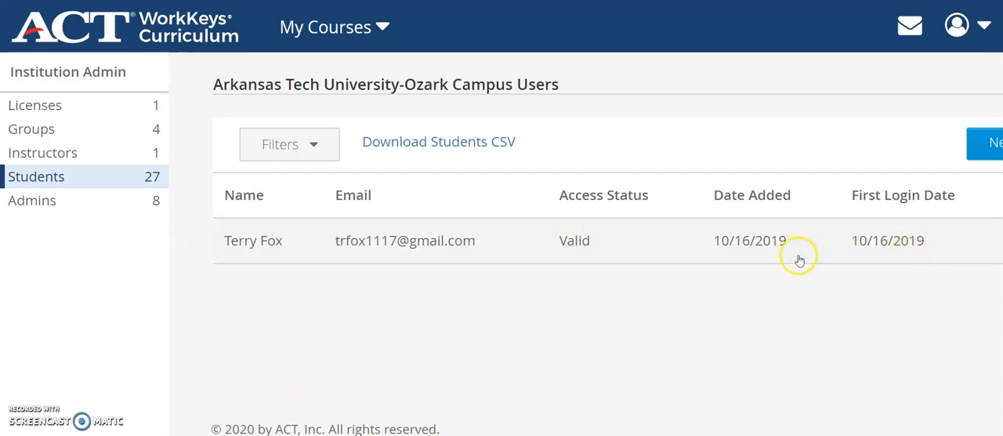
scroll(585, 243, right, 2)
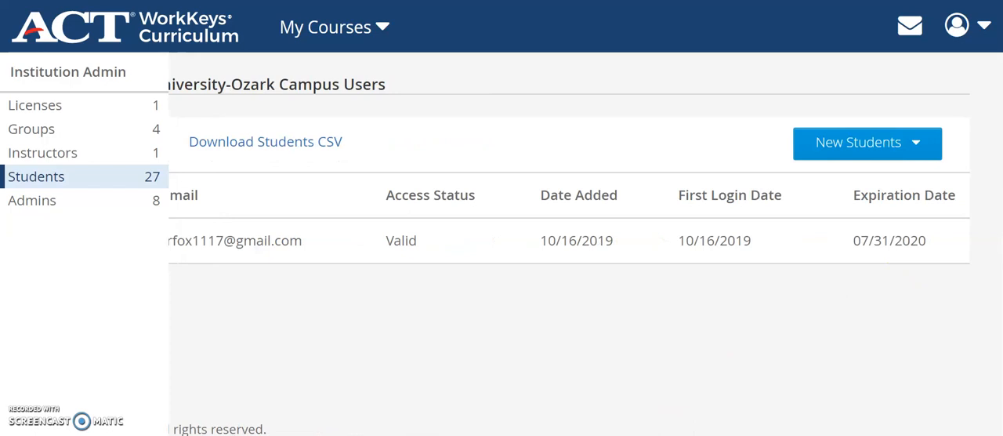
mouse_move(913, 244)
scroll(586, 243, left, 2)
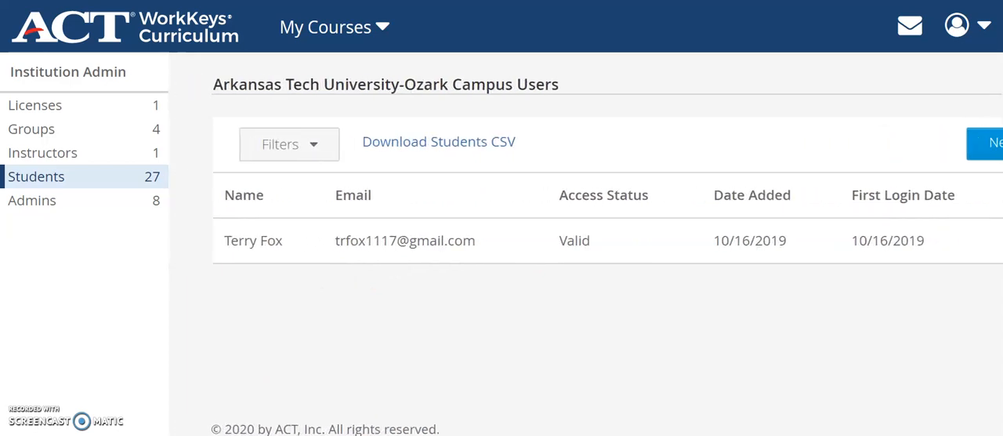
- Replace the name filter with a different student's full name and search the institution's students again
click(318, 149)
drag(335, 198, 205, 204)
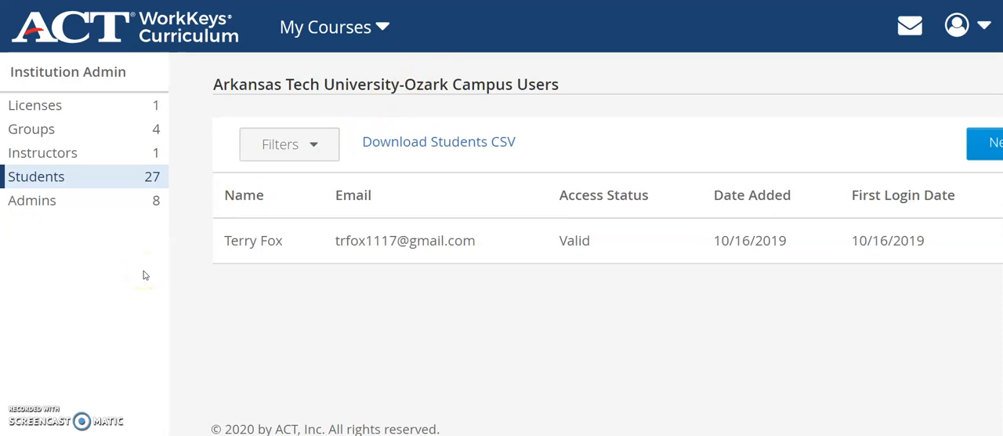
click(328, 142)
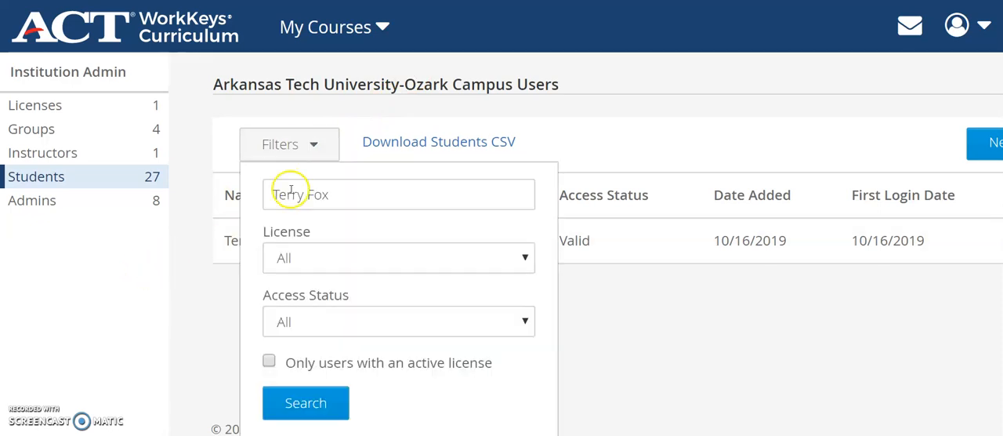
triple_click(334, 196)
click(337, 196)
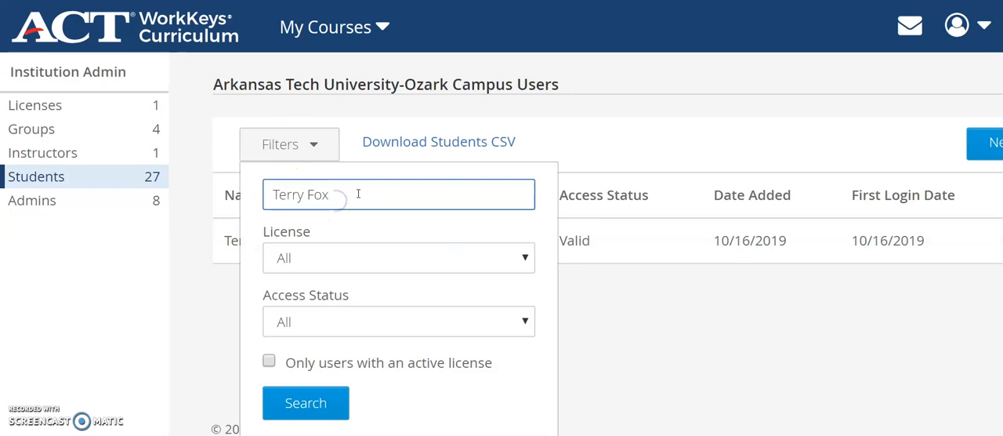
key(BackSpace)
key(BackSpace)
key(BackSpace)
key(BackSpace)
key(BackSpace)
key(BackSpace)
key(BackSpace)
key(BackSpace)
key(BackSpace)
text(Jane Doe)
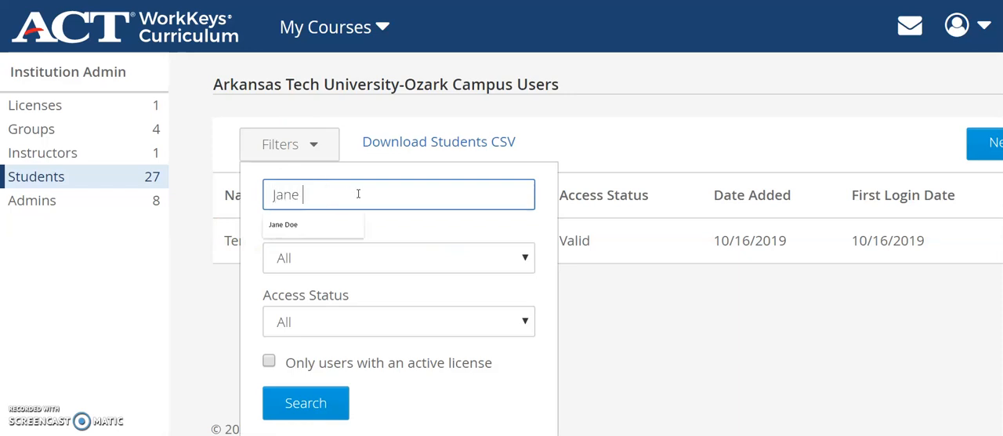
click(322, 408)
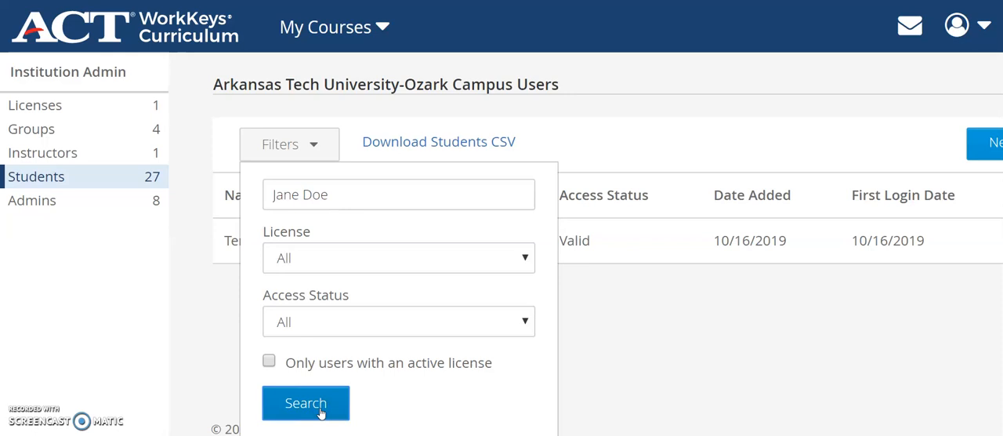
click(322, 407)
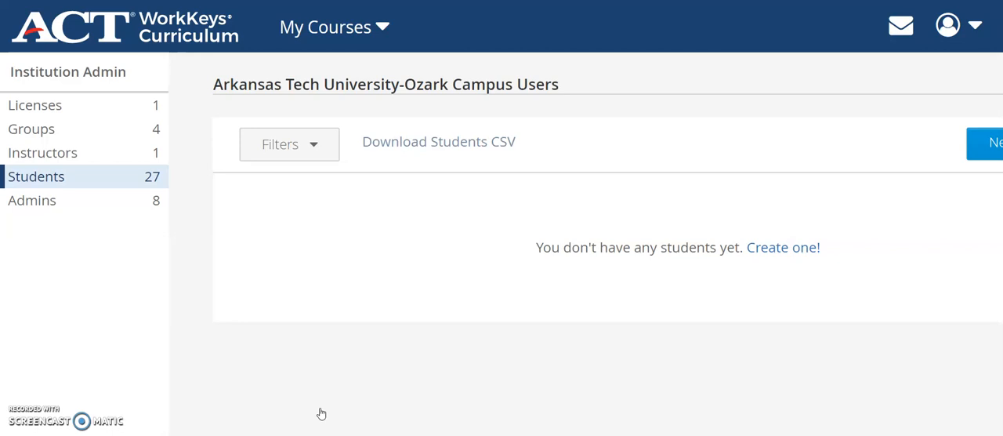
- Start adding a single new student to the institution
scroll(586, 200, right, 5)
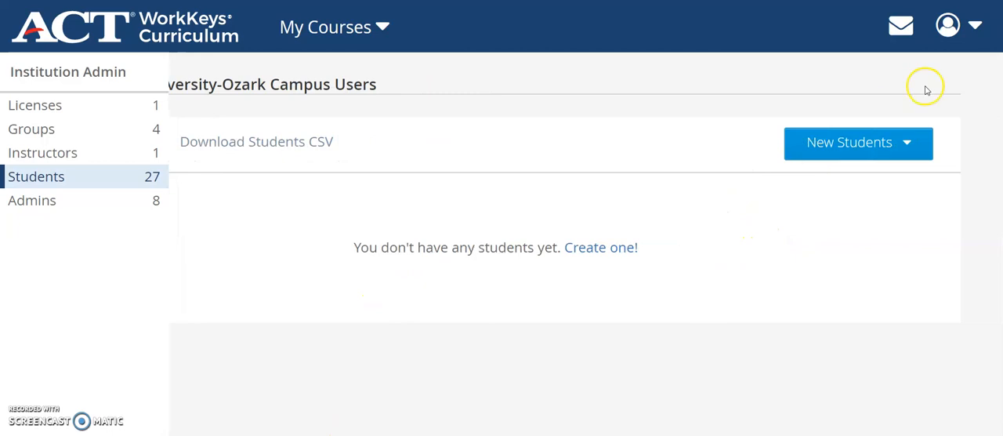
click(910, 144)
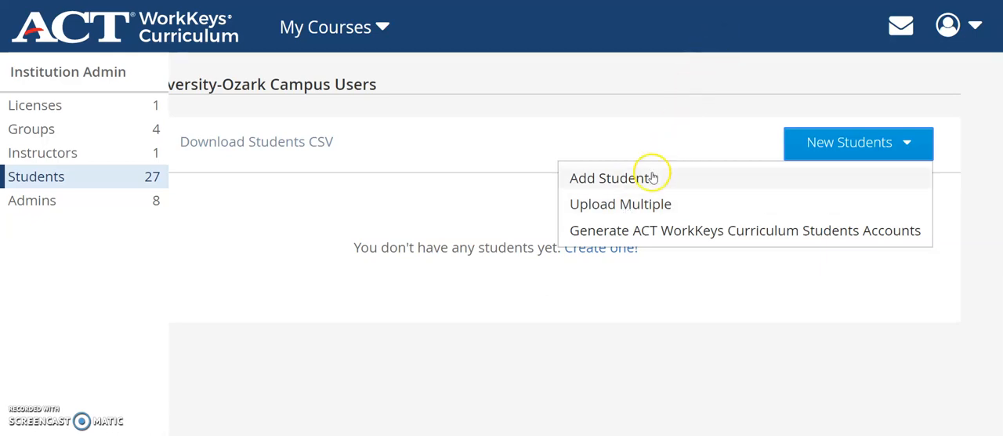
click(639, 176)
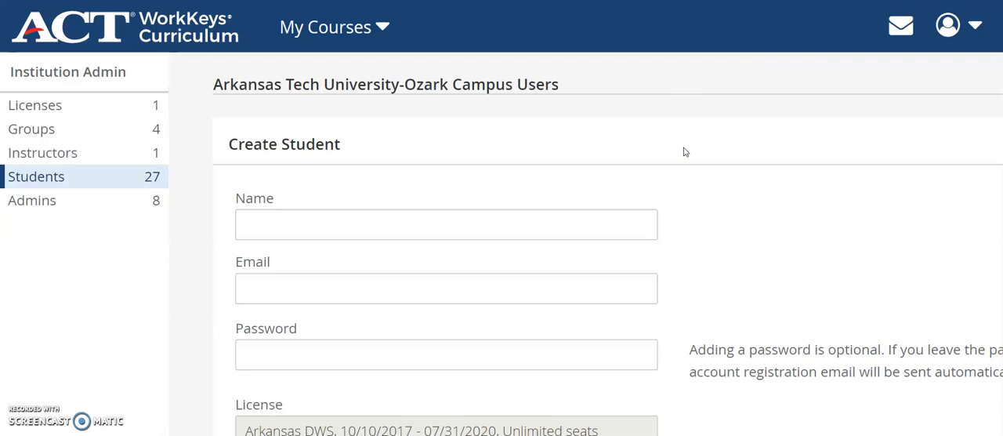
- Enter the new student's full name and email address in the student creation form
click(439, 233)
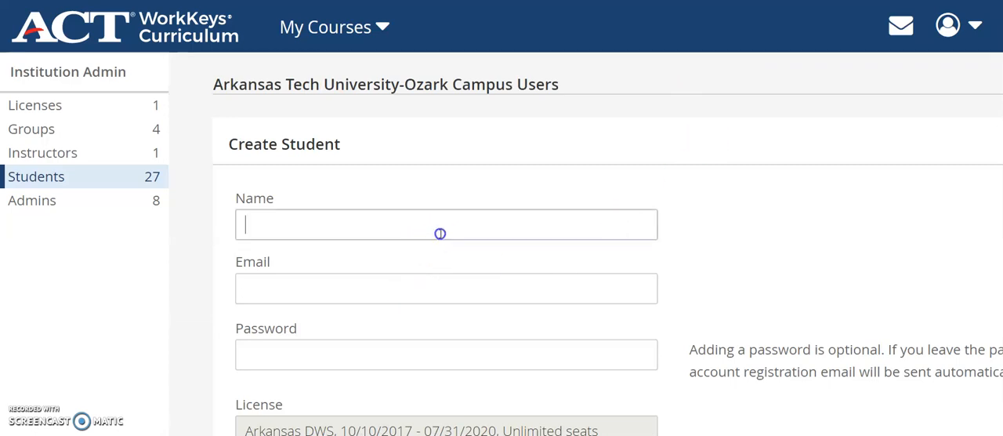
text(Jane Doe)
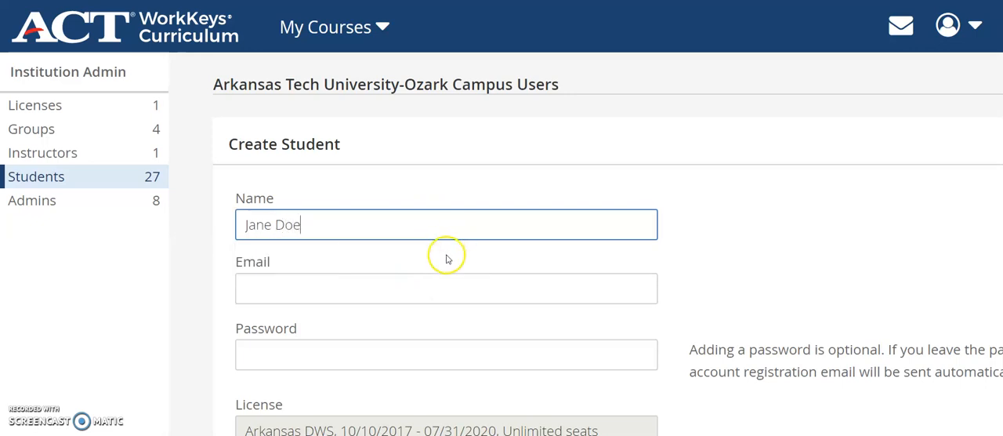
click(445, 284)
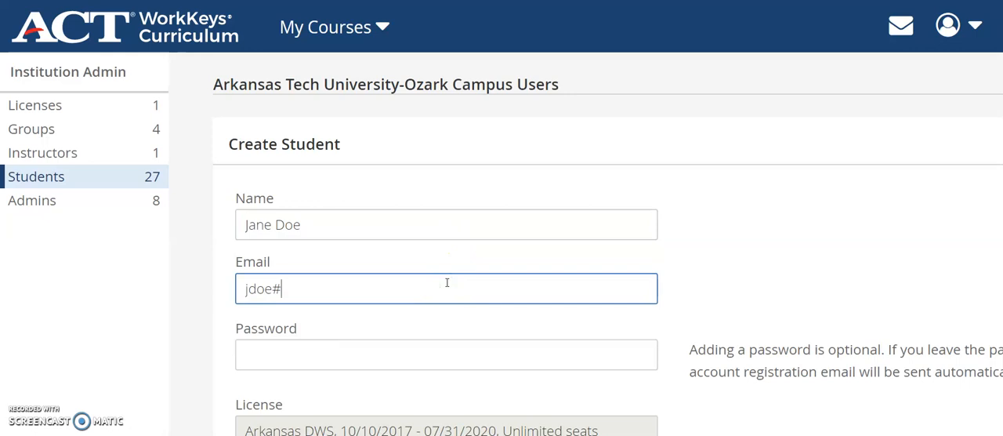
- Enter an account password for the new student
key(Tab)
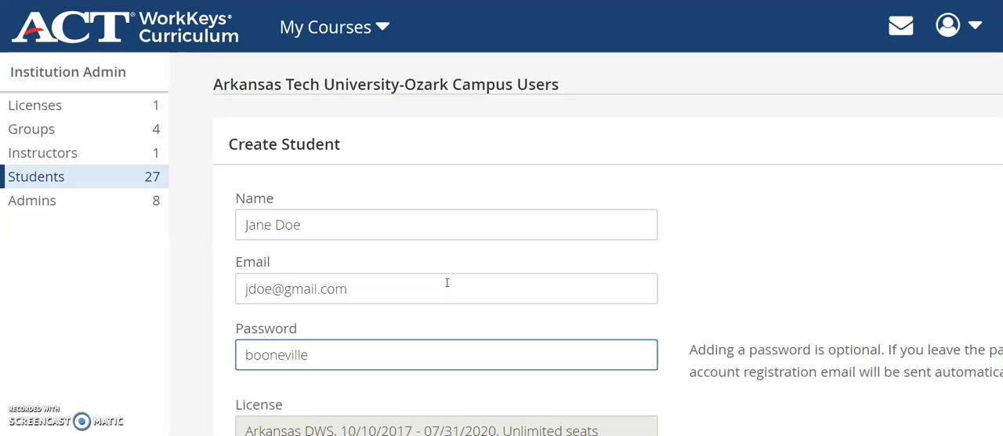
- Review the license assigned to the new student and the full list of selected WorkKeys Curriculum courses, including the Spanish ones
scroll(616, 177, down, 3)
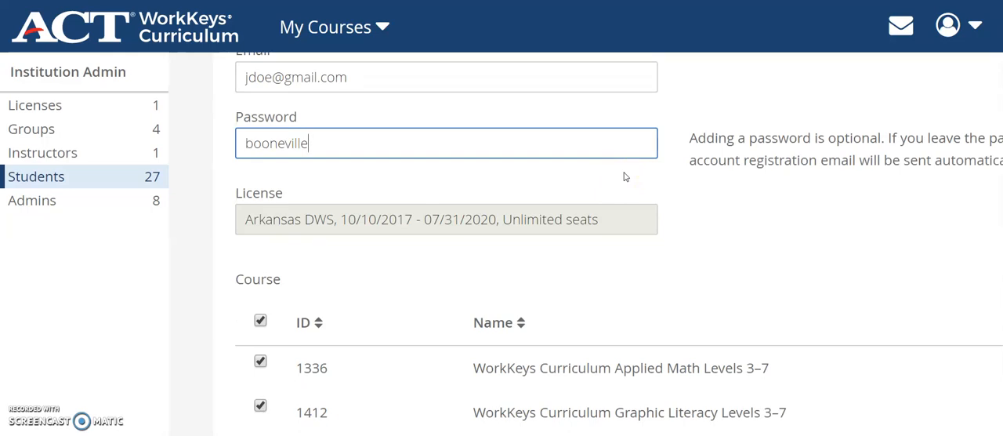
scroll(624, 178, down, 4)
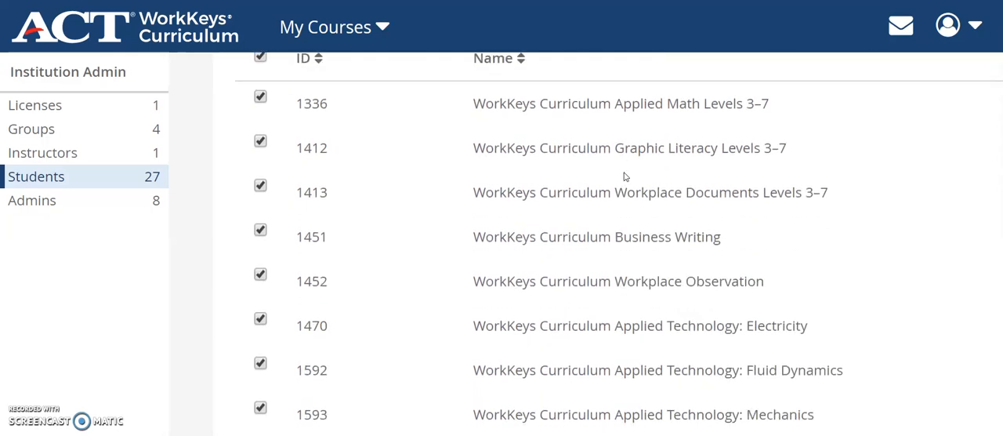
scroll(625, 177, up, 2)
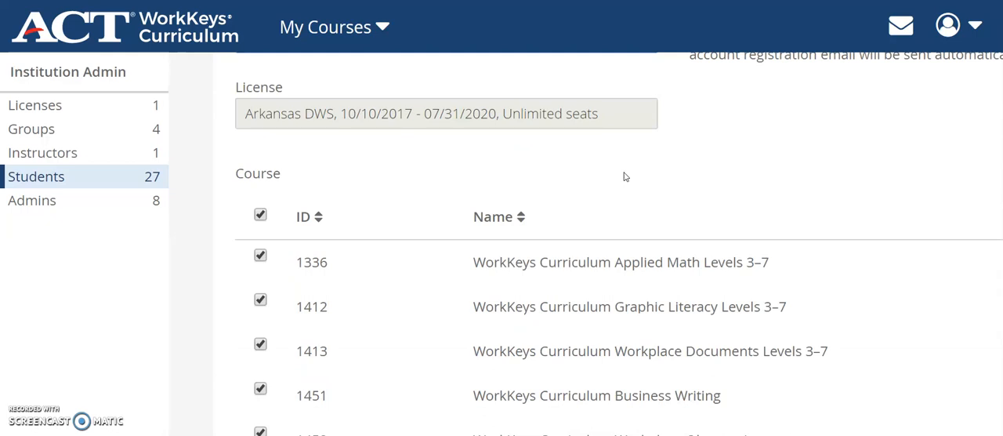
scroll(624, 177, down, 9)
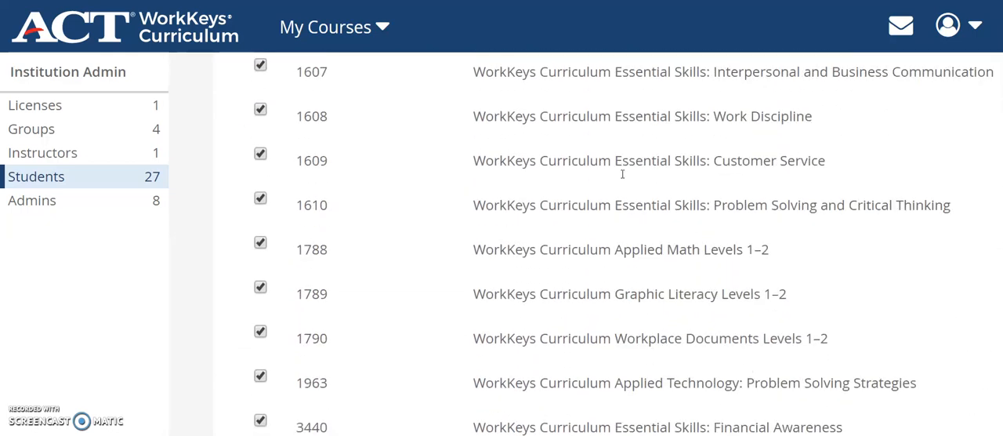
scroll(623, 178, down, 5)
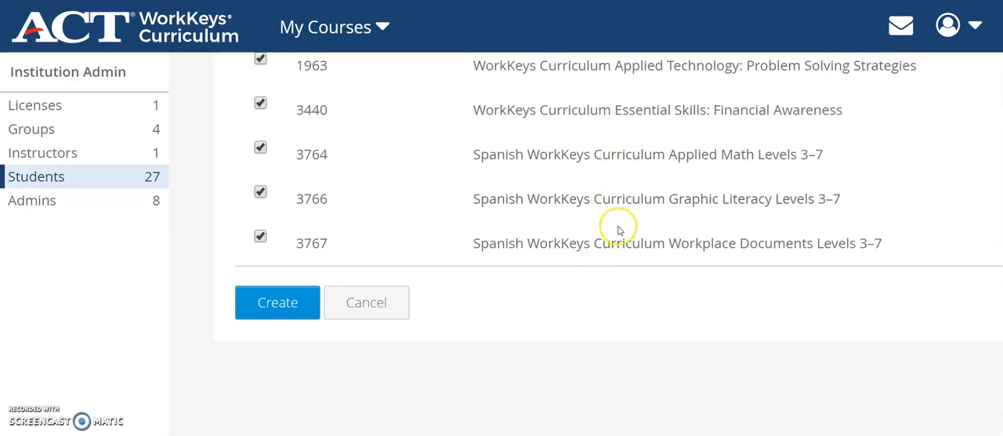
scroll(620, 231, up, 1)
scroll(619, 230, up, 13)
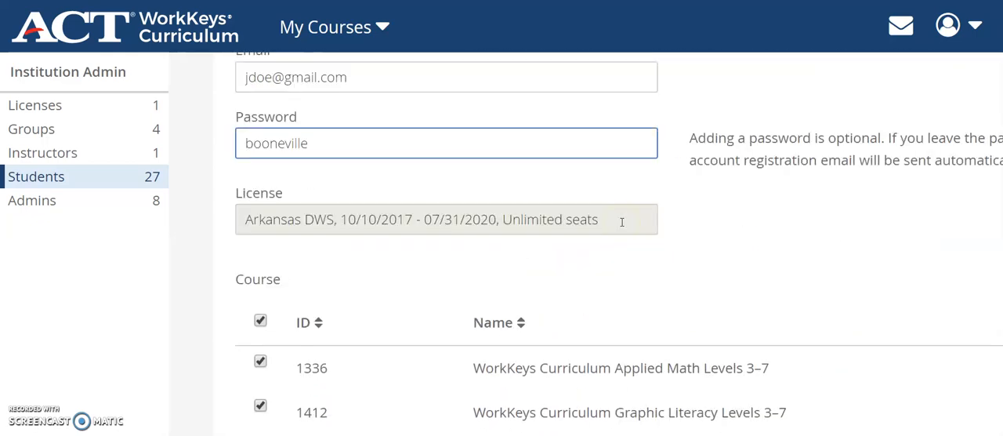
scroll(623, 227, down, 2)
click(633, 224)
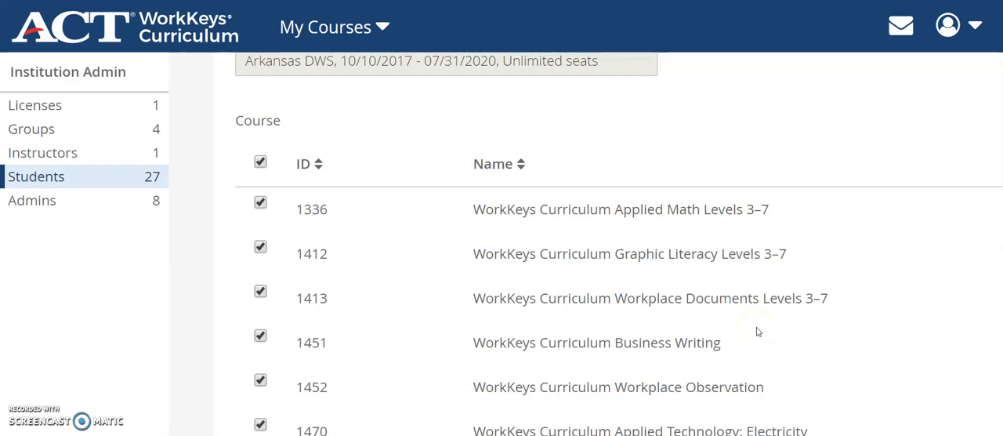
scroll(758, 331, down, 1)
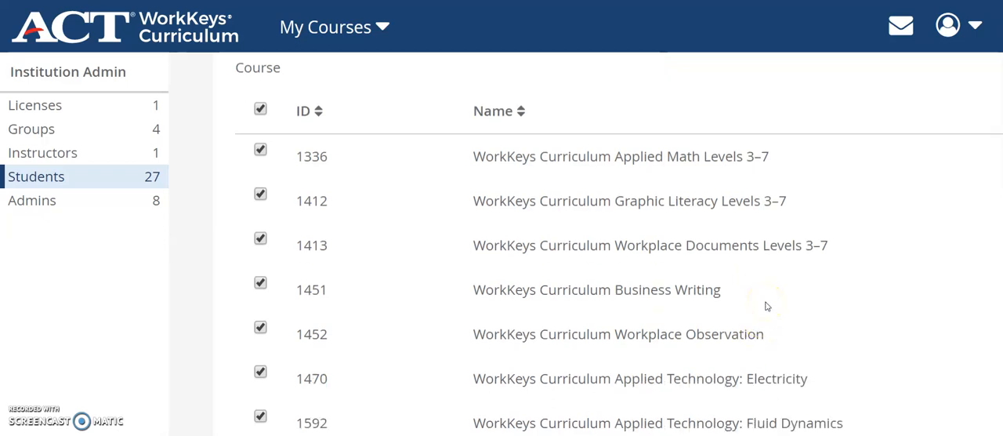
scroll(767, 305, down, 2)
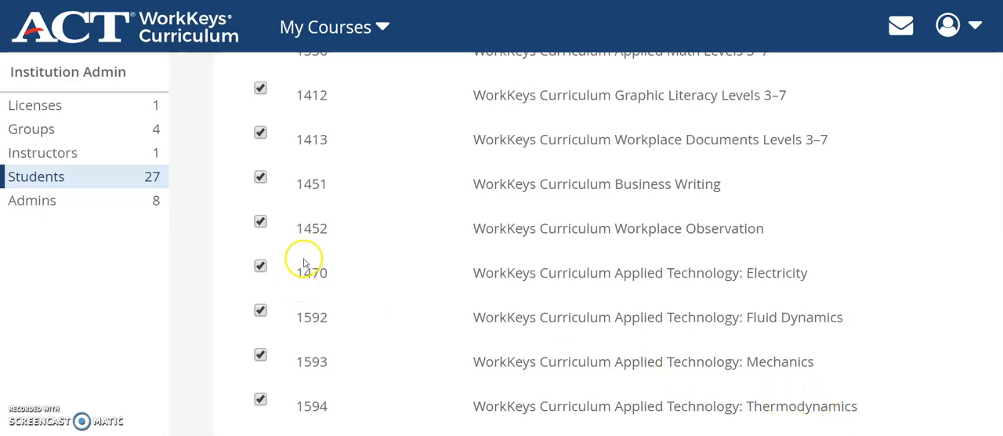
scroll(304, 263, up, 4)
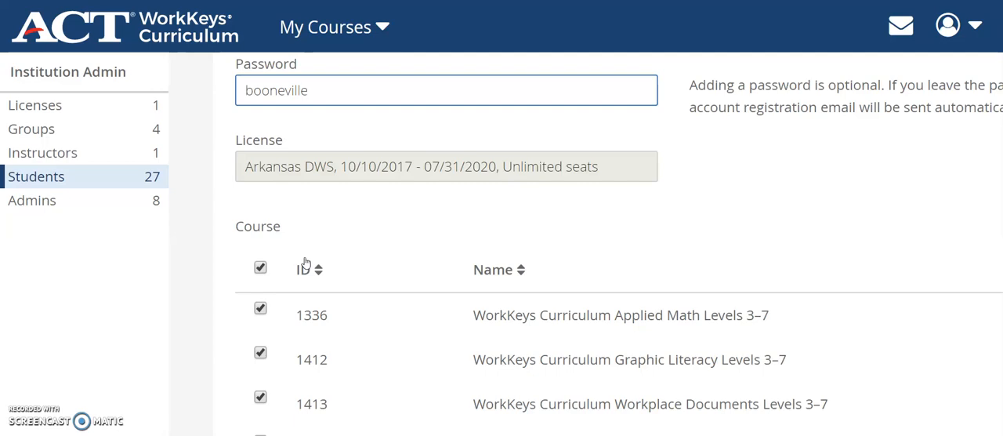
scroll(306, 263, down, 5)
scroll(306, 259, down, 8)
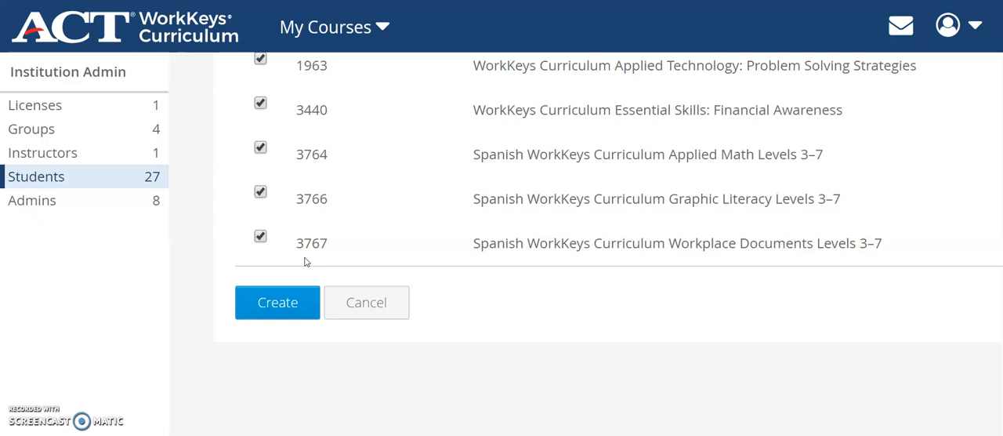
- Cancel the student creation and return to the institution's student list
click(295, 318)
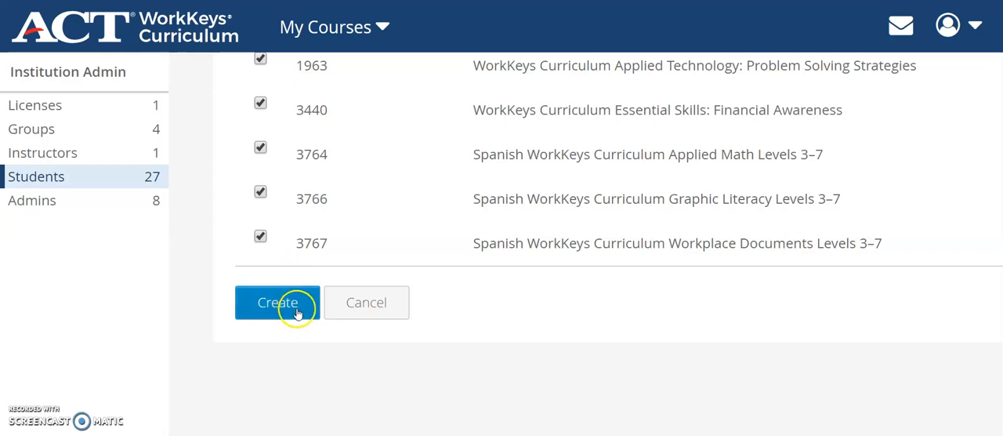
click(360, 316)
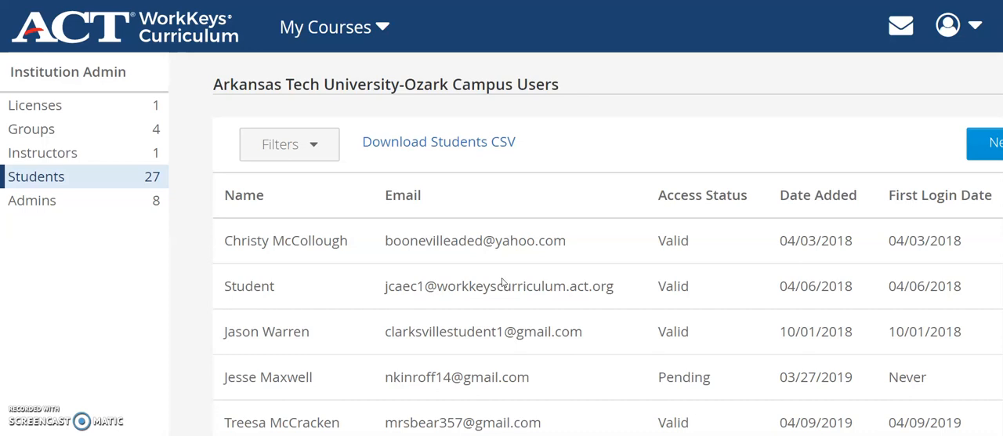
click(490, 276)
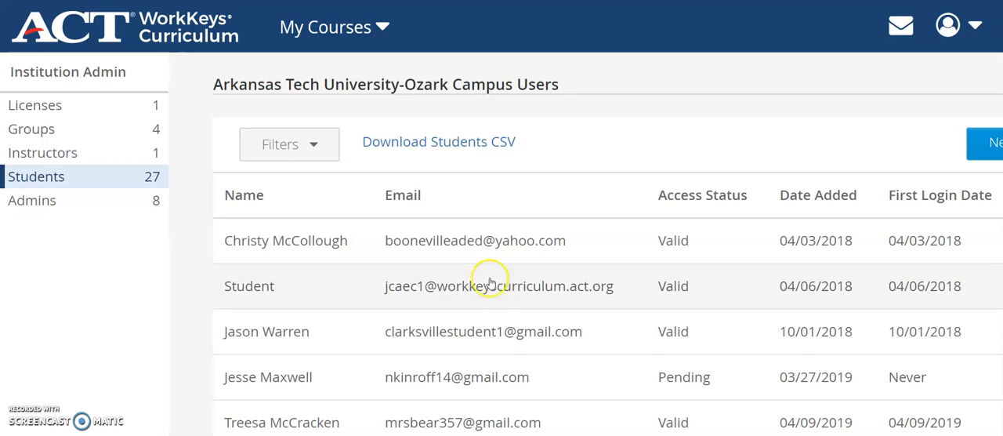